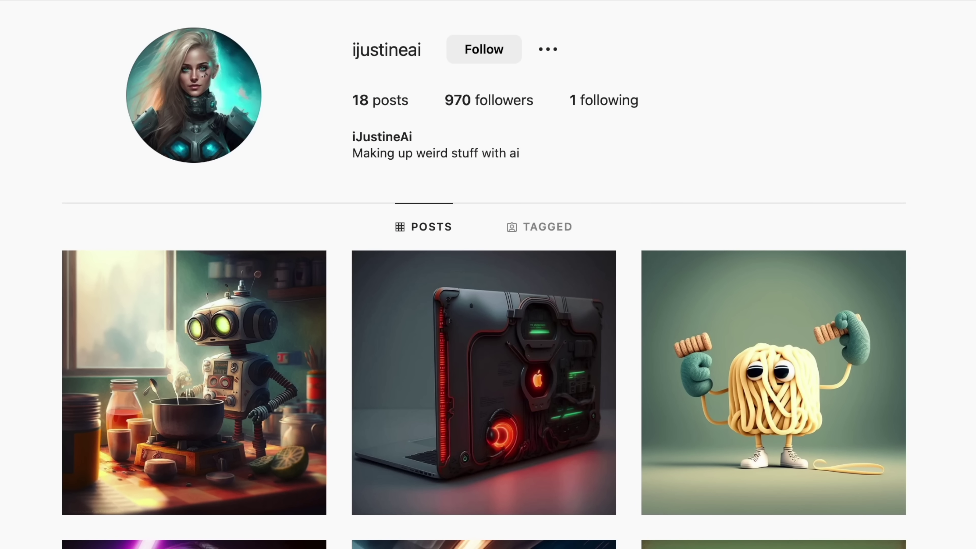
Step: Scroll down the Instagram grid to the zombie, steampunk pig and Santa AI-art posts
scroll(488, 275, down, 10)
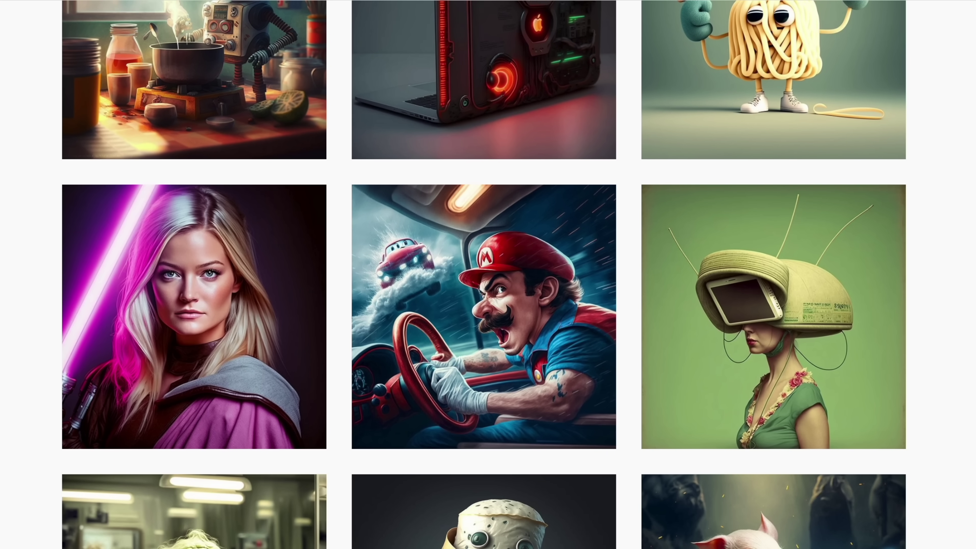
scroll(488, 274, down, 10)
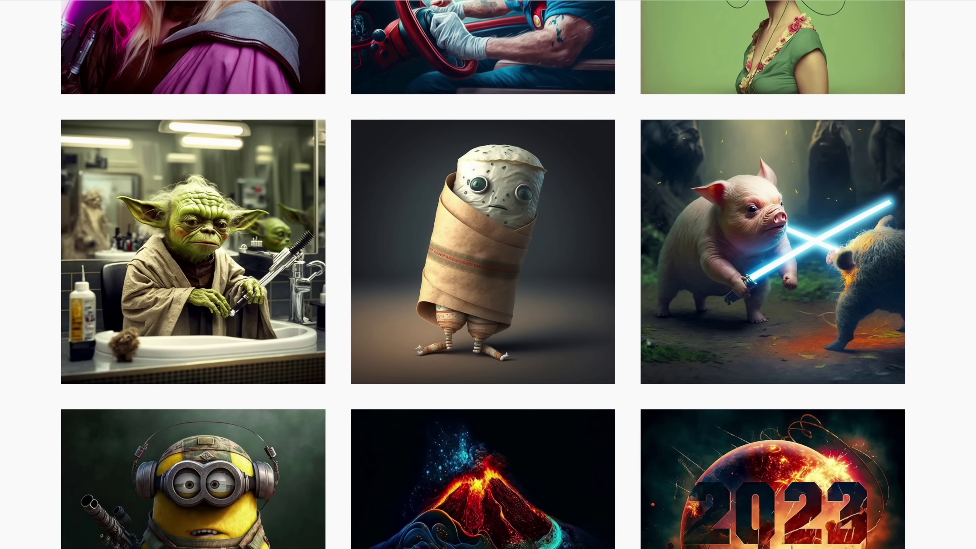
scroll(488, 275, down, 8)
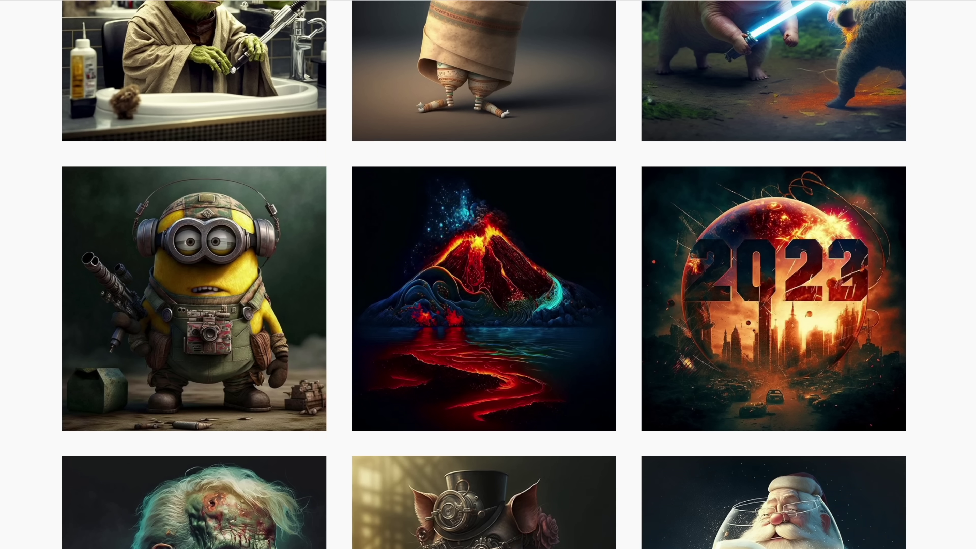
scroll(488, 275, down, 8)
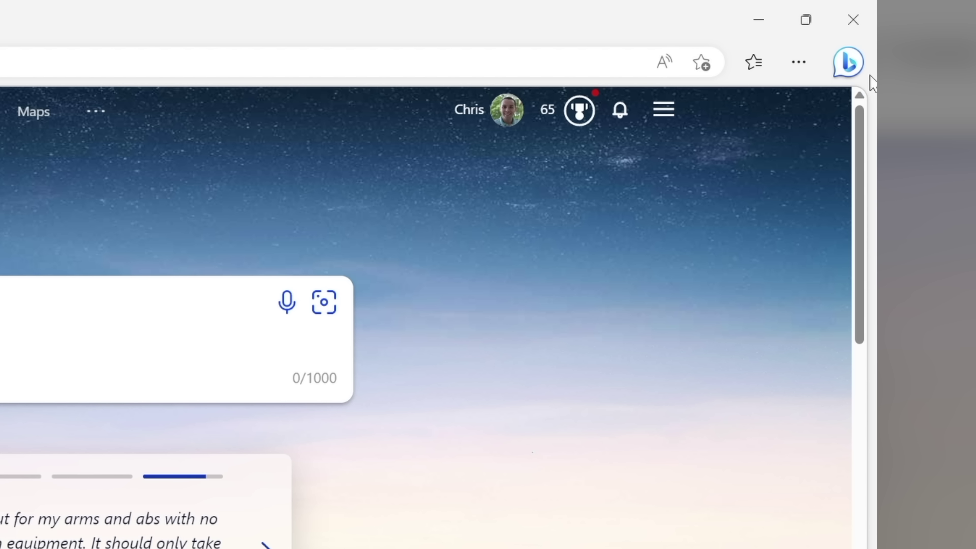
Step: Open the Bing side panel and move from Compose to the Insights tab
click(854, 60)
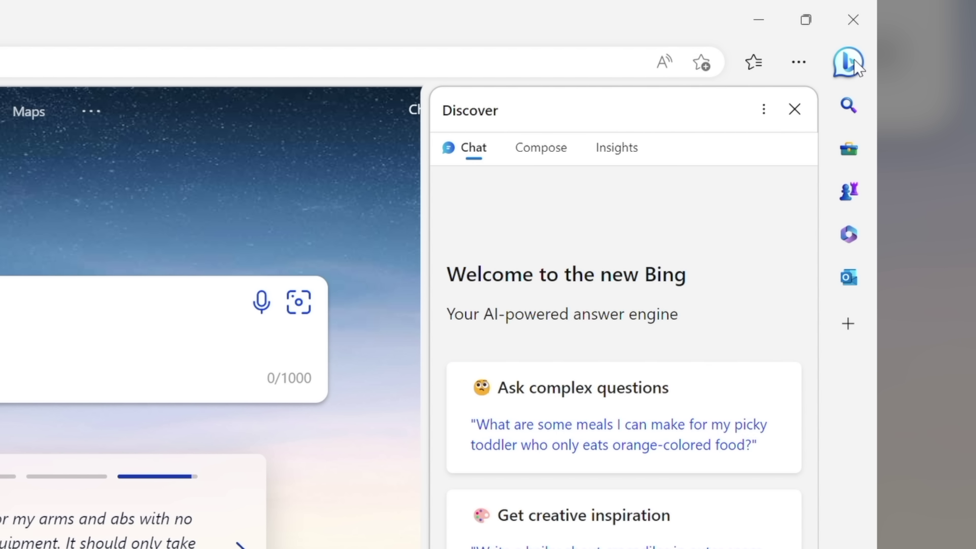
click(550, 154)
click(625, 160)
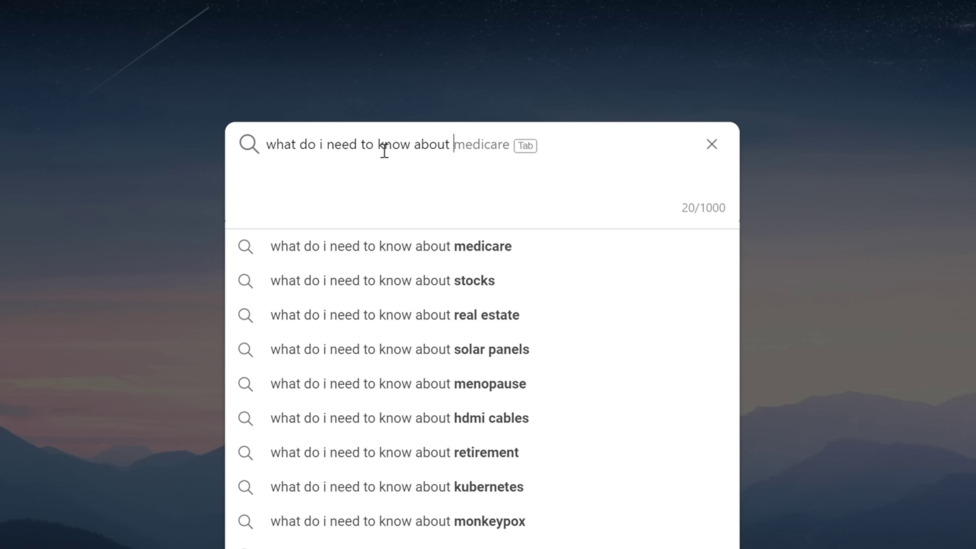
Step: Search 'i need to know about snowboarding' and expand the full AI answer on stance, gear and etiquette
text(snowboarding)
key(Return)
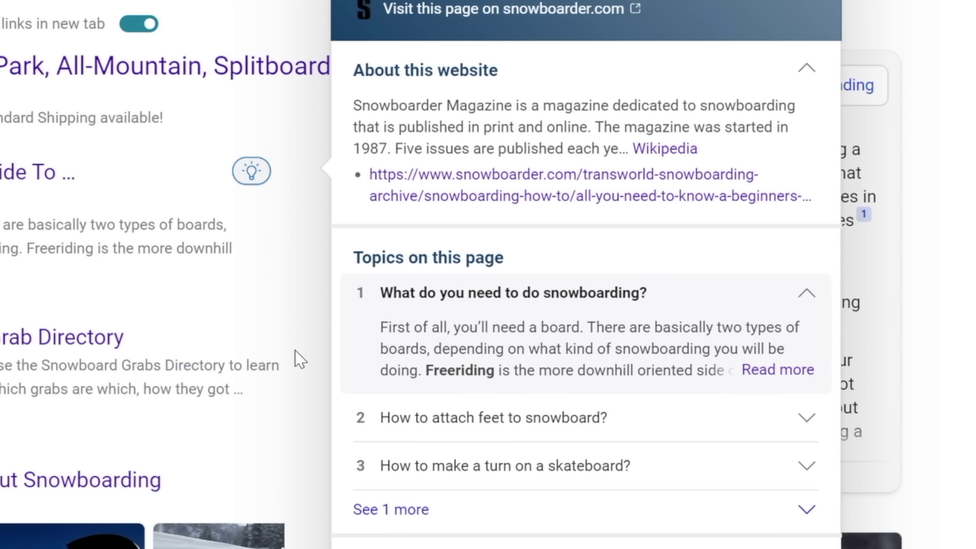
click(799, 11)
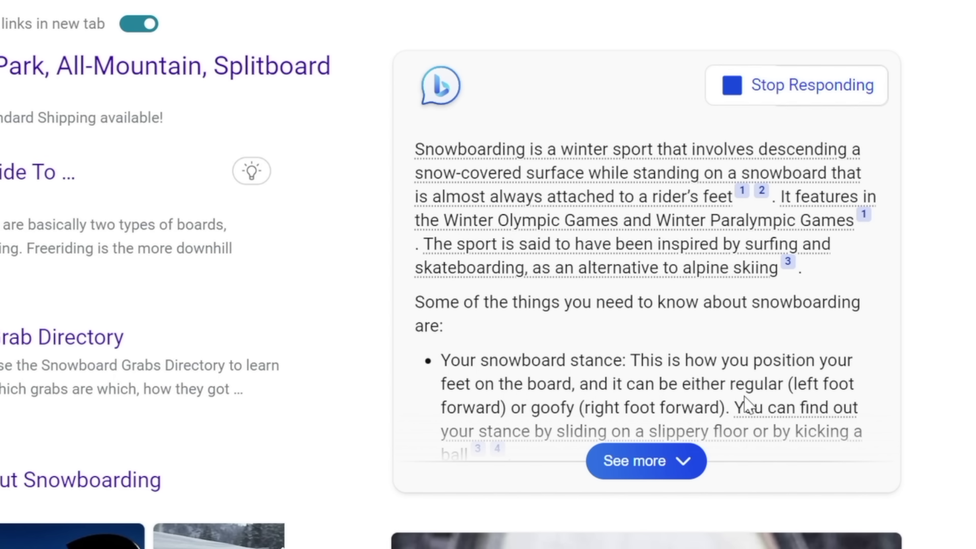
click(647, 481)
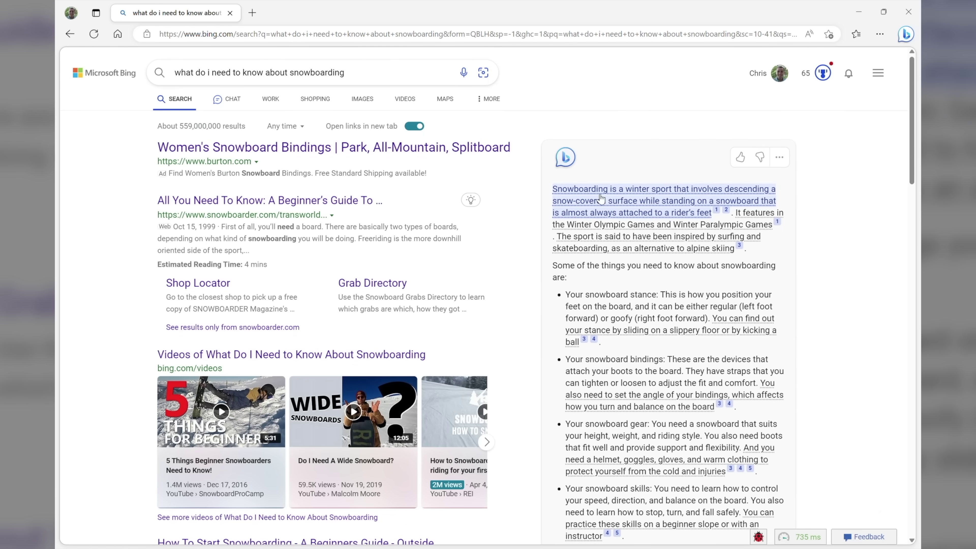
scroll(601, 200, down, 1)
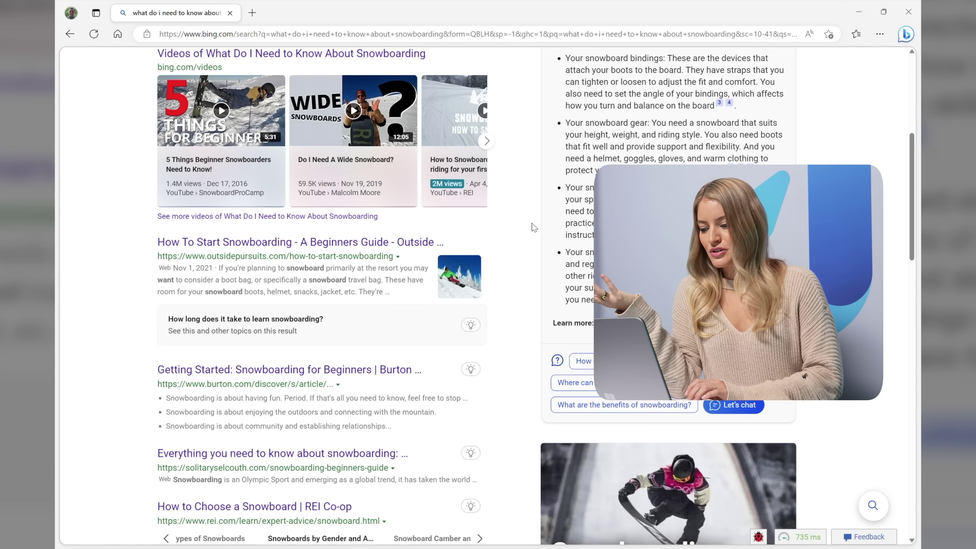
scroll(534, 227, down, 5)
scroll(532, 222, up, 15)
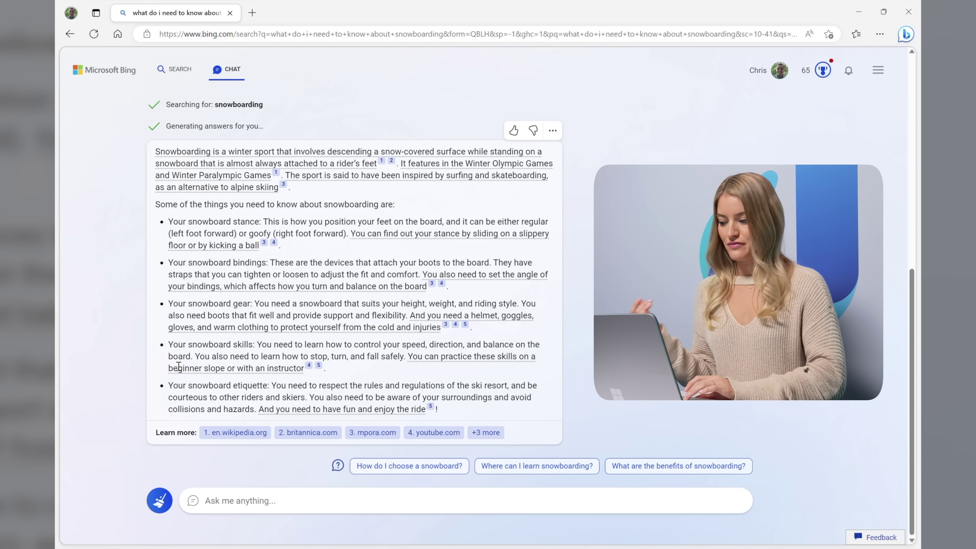
Step: Ask Bing Chat 'where should i go to snowboard as a beginnger?'
click(228, 510)
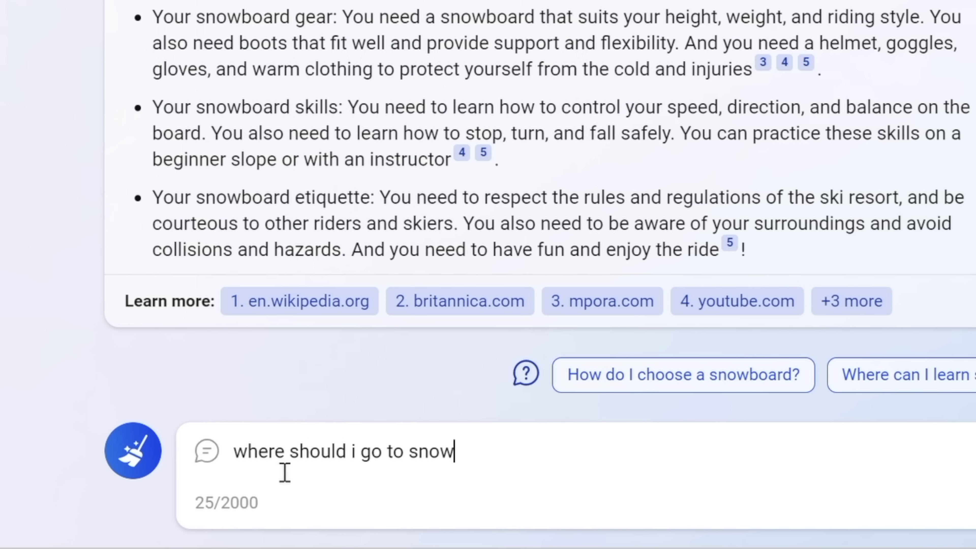
text(nnger?)
key(Return)
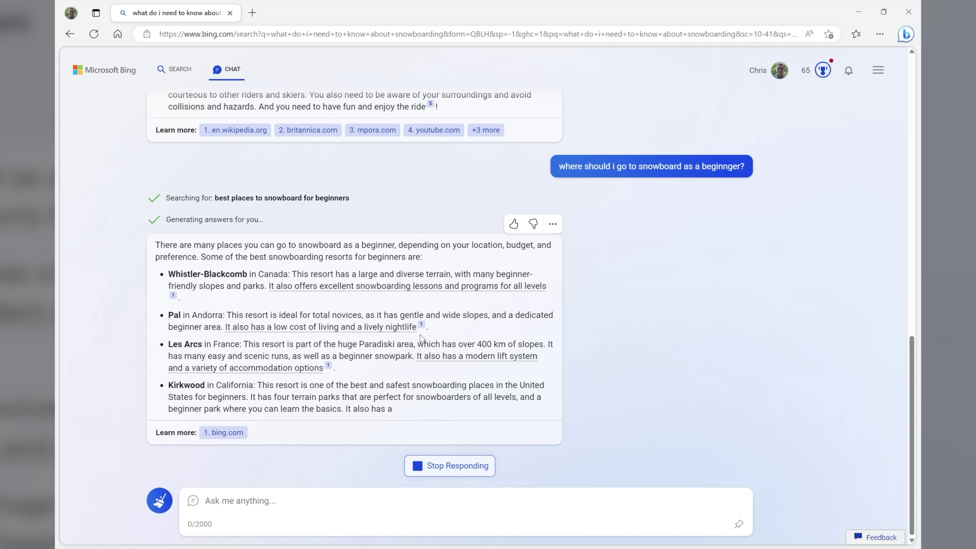
Step: Open the cited skiinglovers.com beginner snowboarding article and read down to Kirkwood, California
click(422, 326)
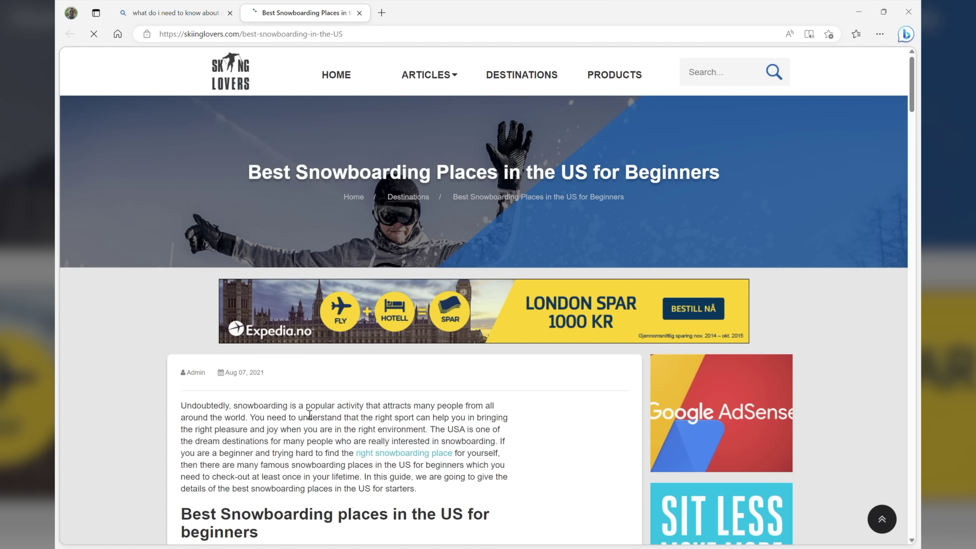
scroll(188, 395, down, 10)
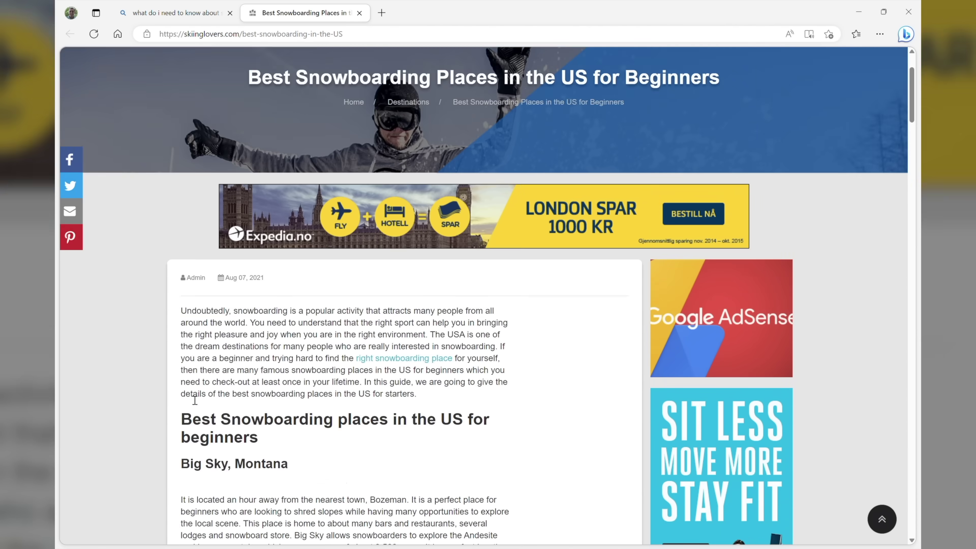
scroll(195, 401, down, 4)
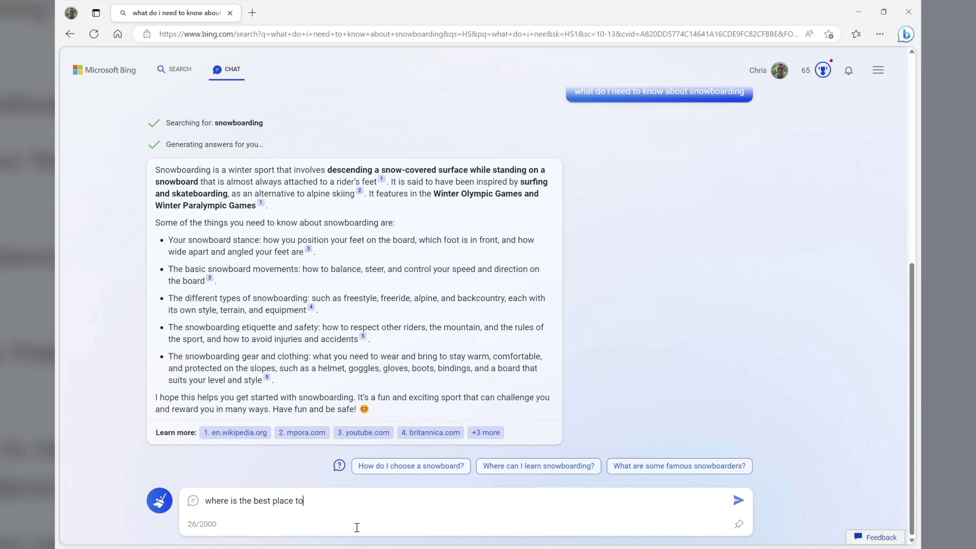
Step: Ask for the best snowboarding places for beginners, then start an email request inviting friends to Lake Tahoe
text(eginners)
key(Return)
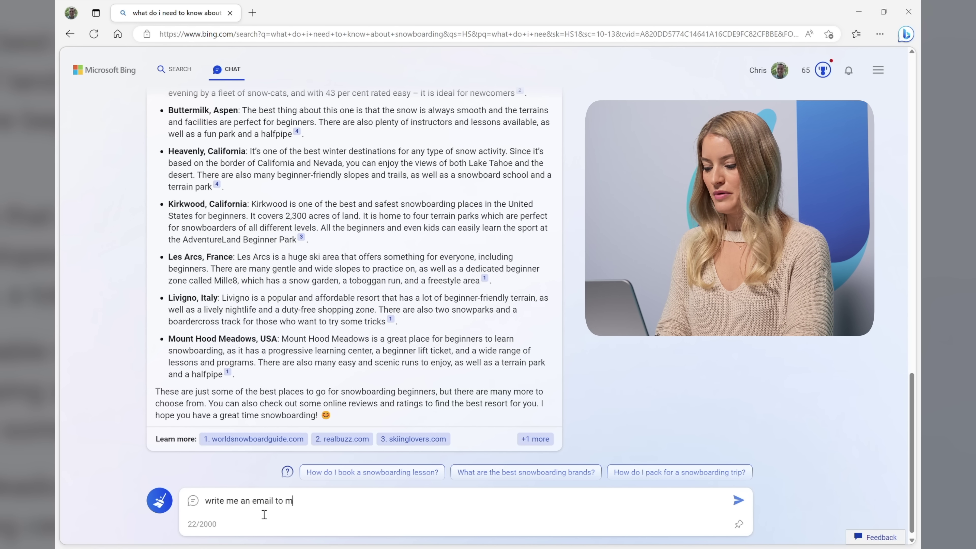
text(y friends and tell the)
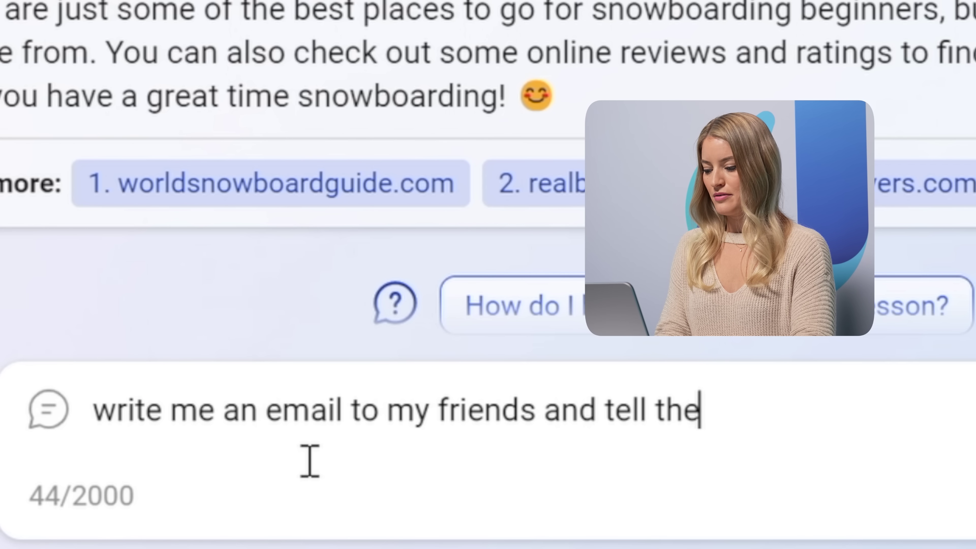
text(m we are going her)
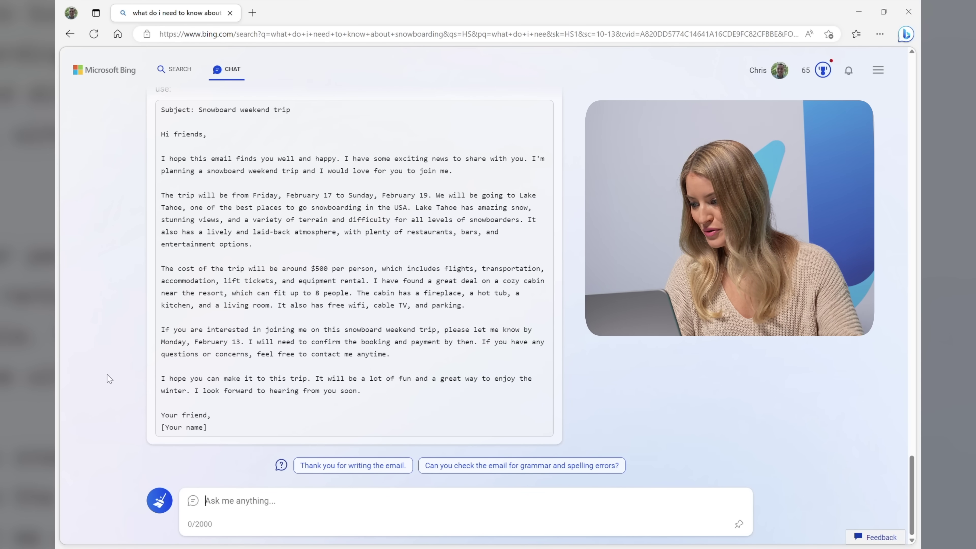
Step: Ask Bing Chat to 'make this shorter' for the Lake Tahoe email, then show the Discover panel
text(make this sho)
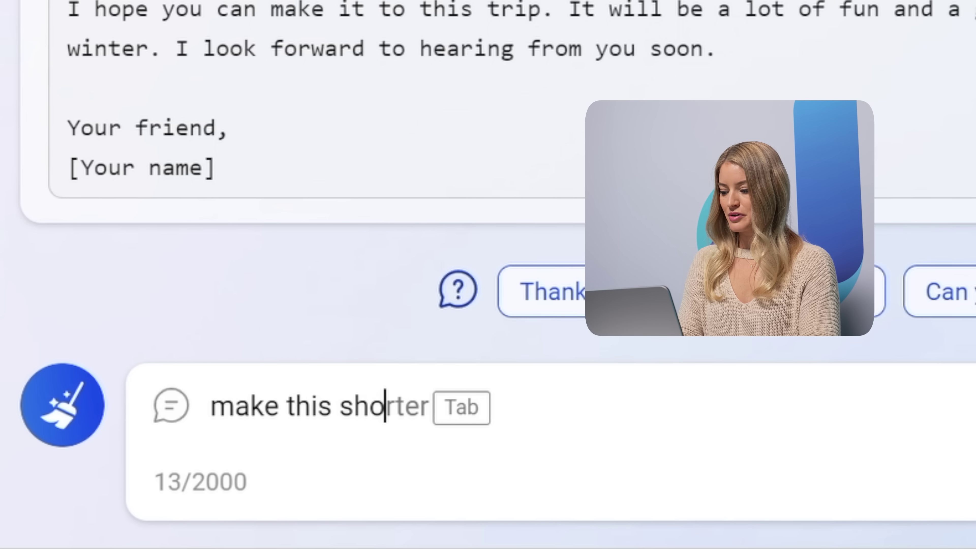
text(rter)
key(Return)
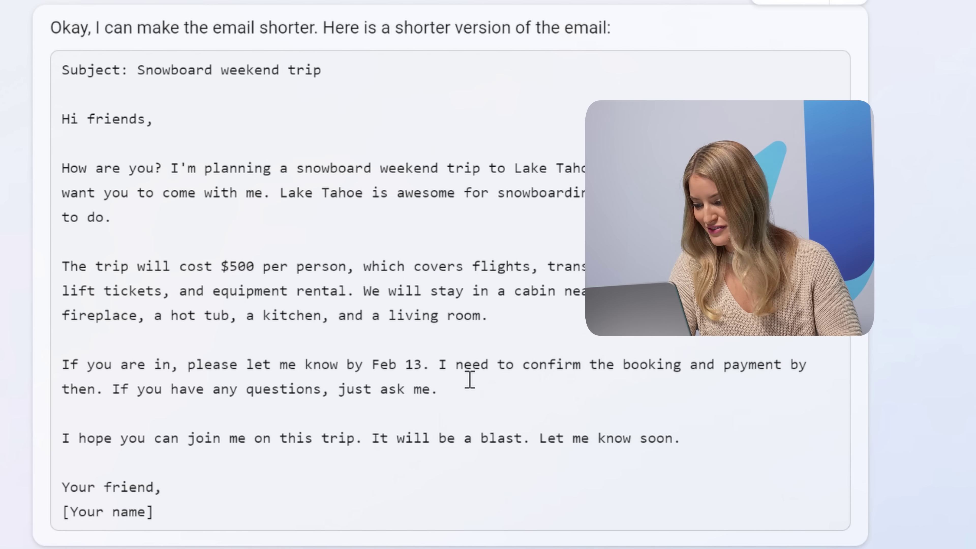
click(905, 34)
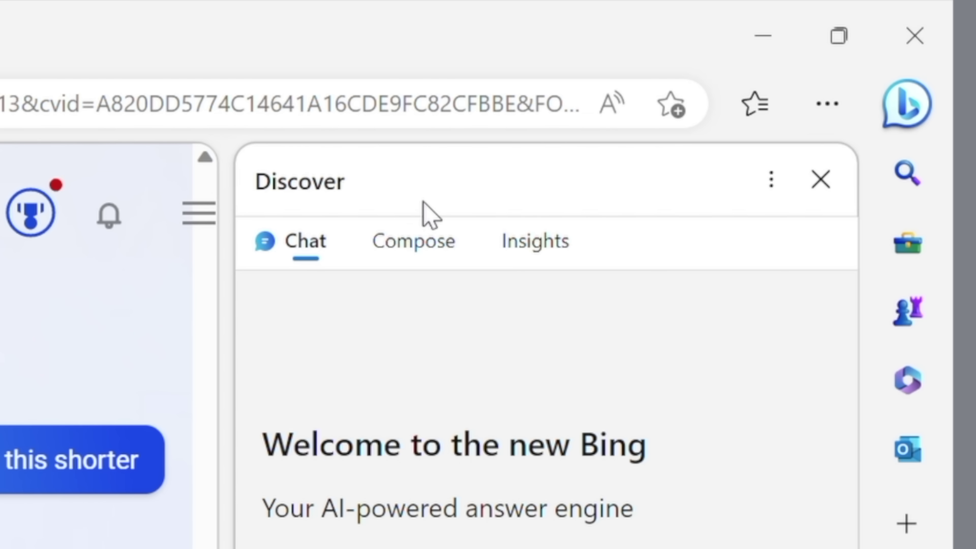
Step: In Compose, enter the topic comparing types of jiu jitsu and set the tone to Casual
click(413, 240)
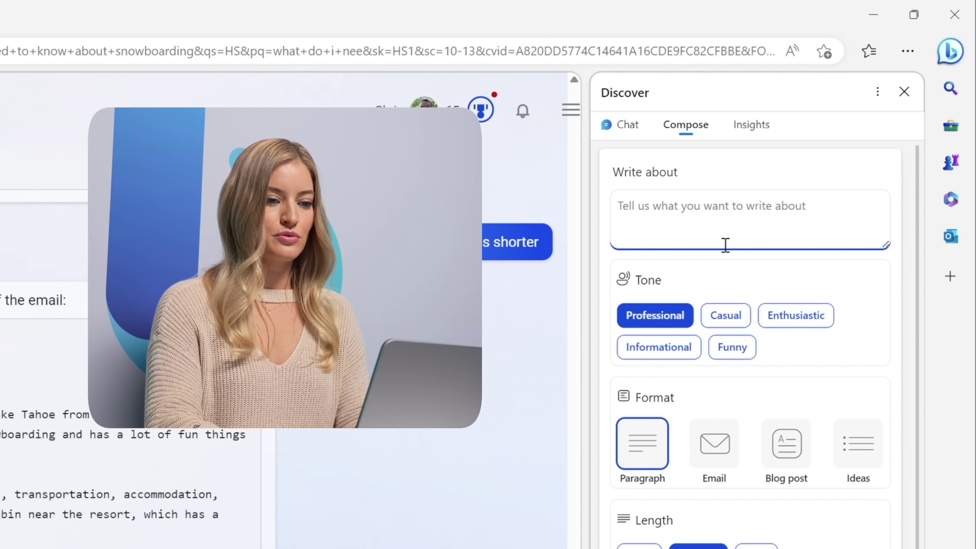
text(com)
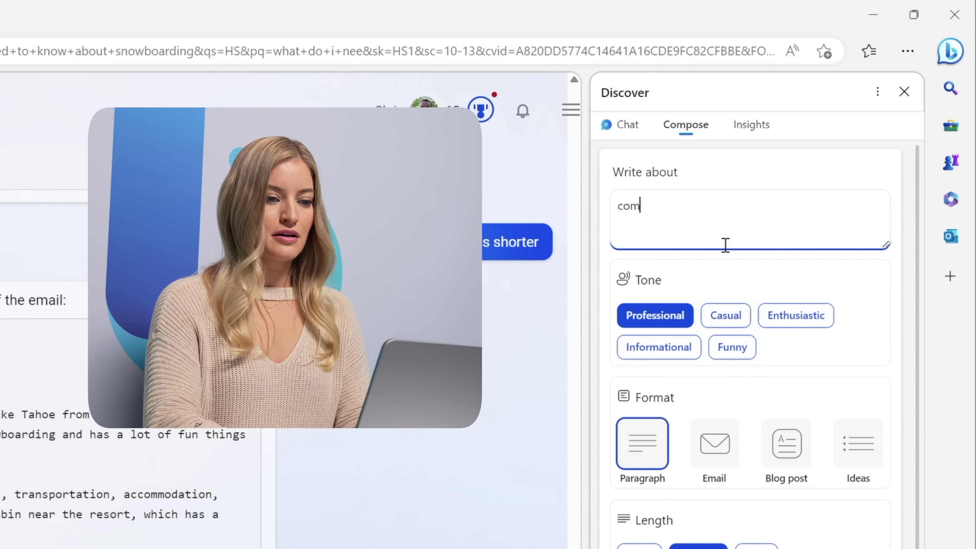
text(pare the )
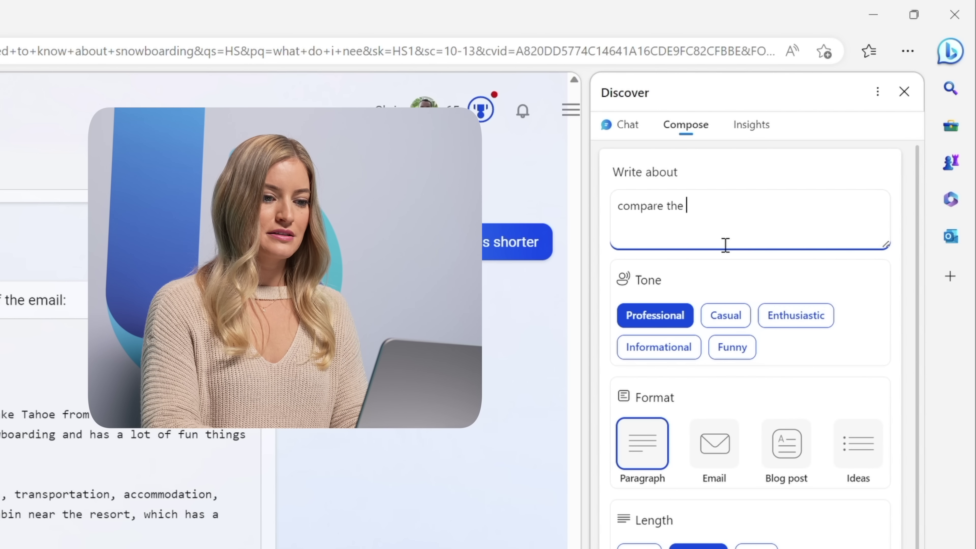
text(different types of )
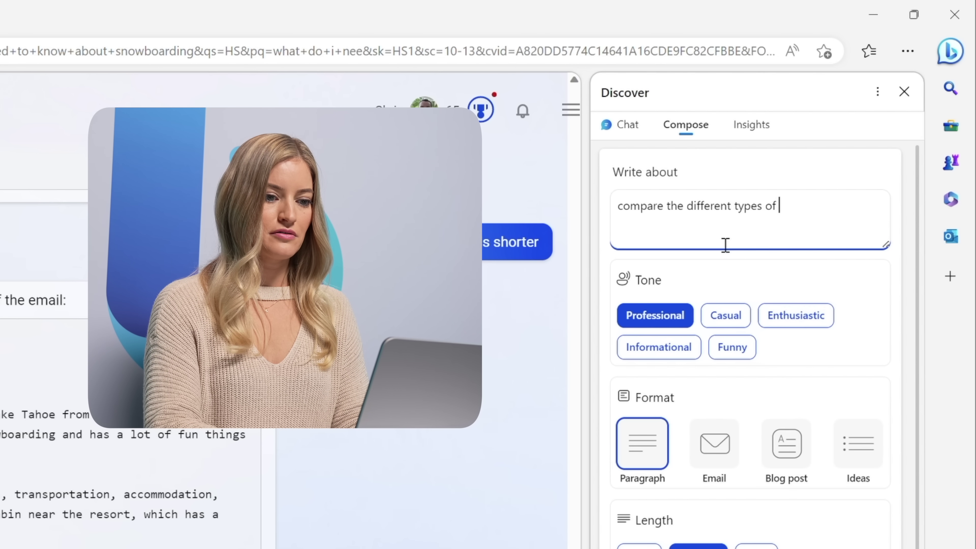
text(jiu jitsu practiced currently)
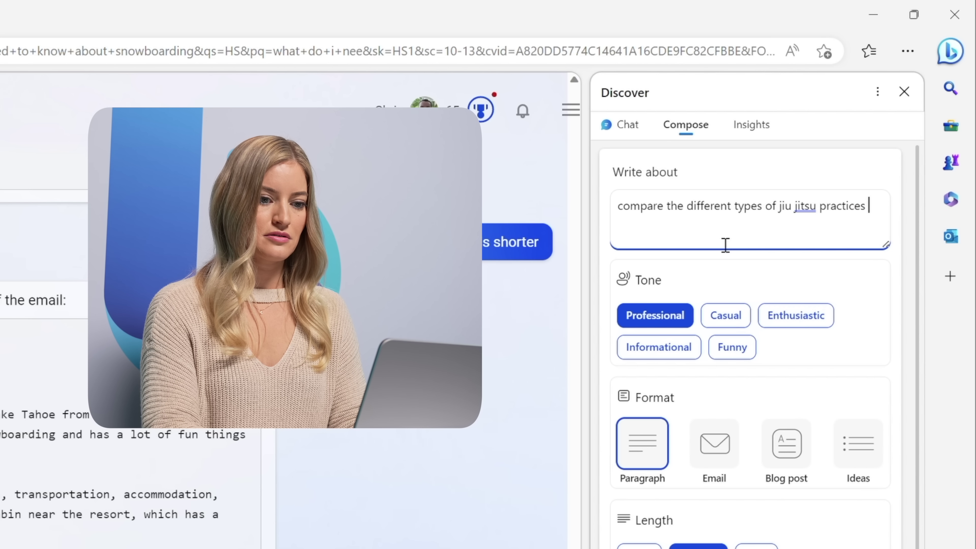
click(738, 330)
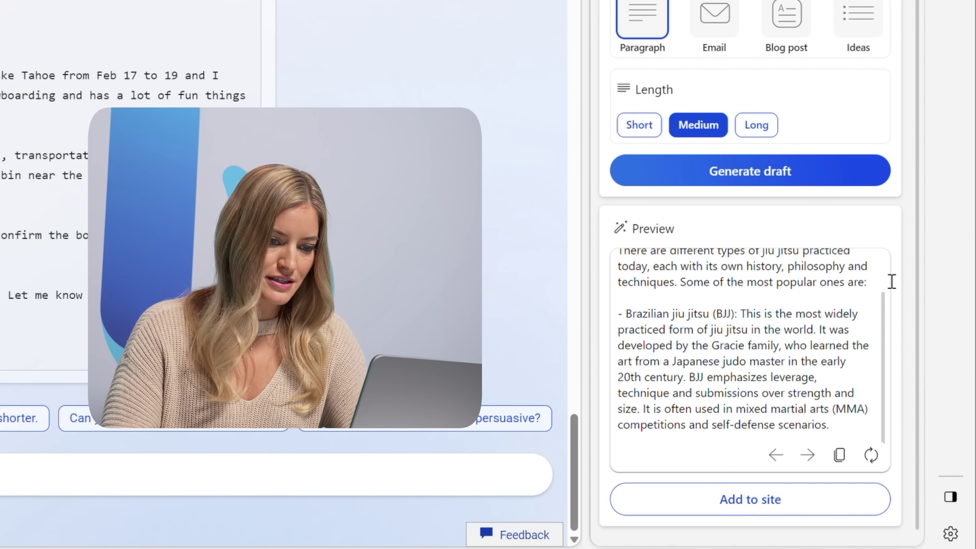
Step: Generate the blog post draft 'Jiu Jitsu 101: A Comparison of Different Styles' and review it
scroll(863, 349, up, 2)
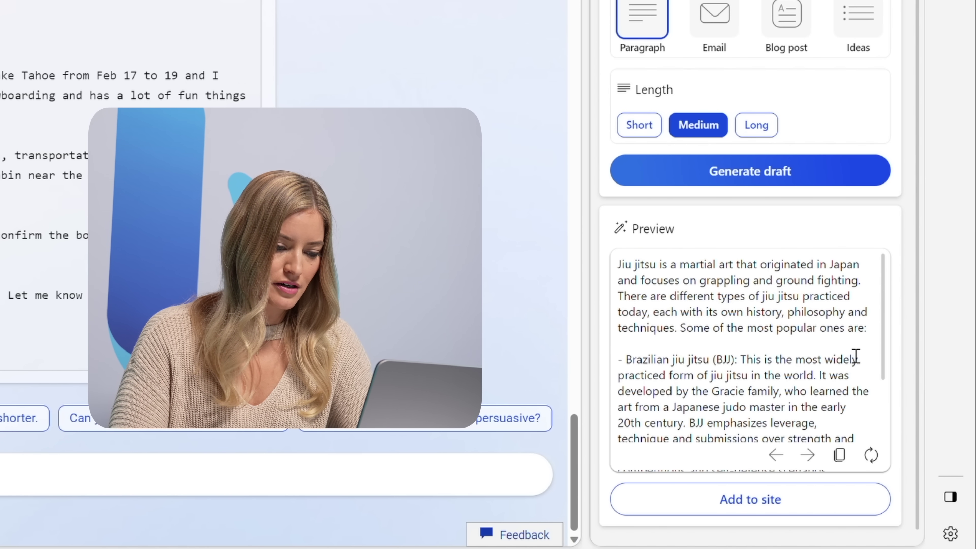
scroll(819, 30, up, 2)
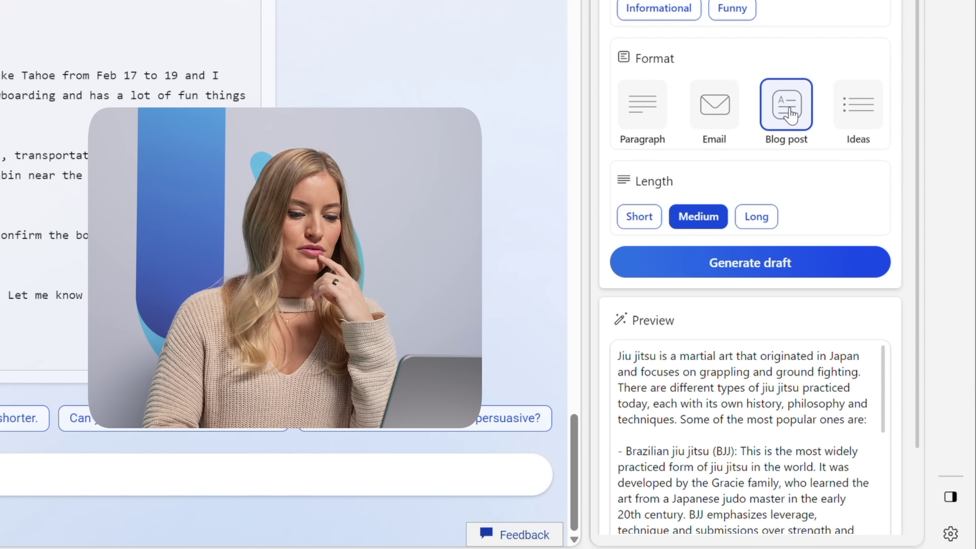
click(780, 265)
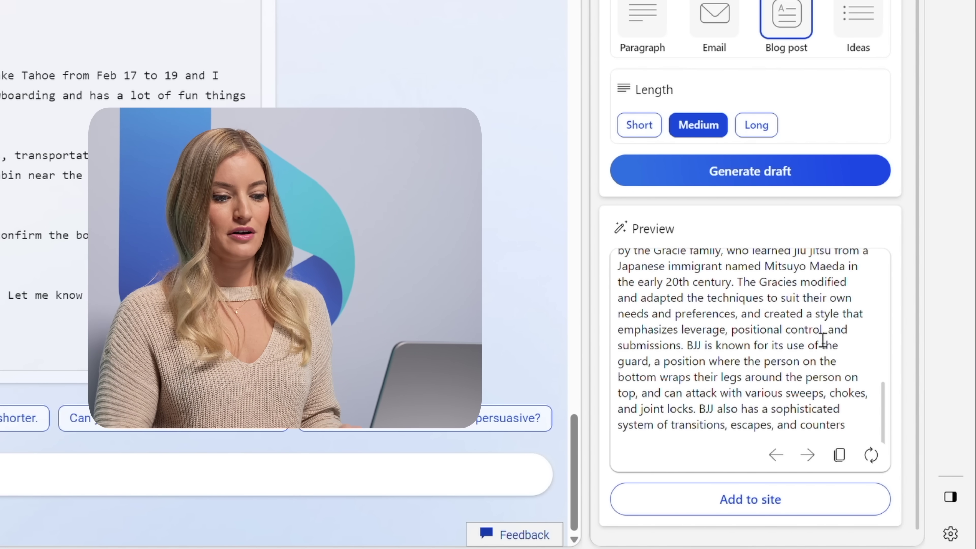
scroll(807, 277, up, 5)
scroll(783, 214, down, 2)
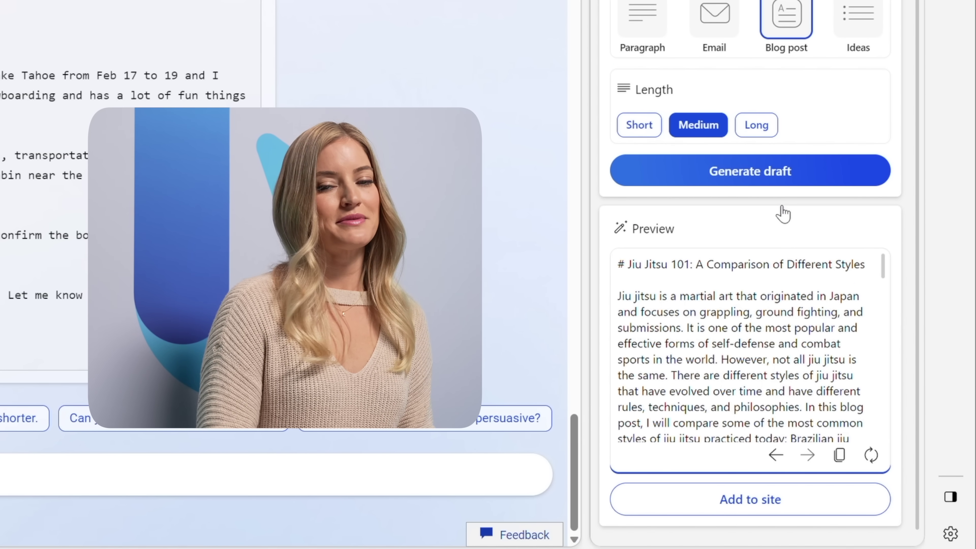
scroll(850, 306, down, 5)
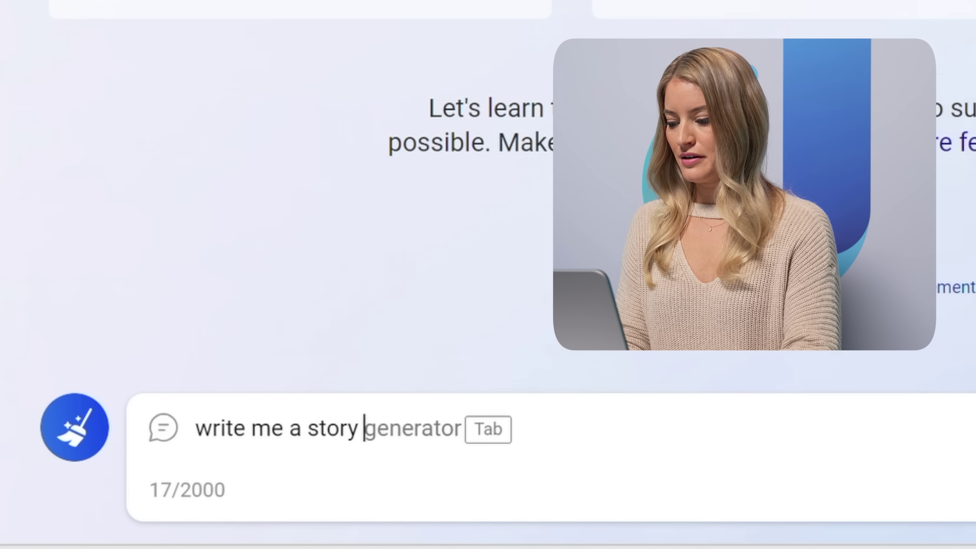
Step: Extend the chat prompt to 'write me a story about a little pig'
text(little pig)
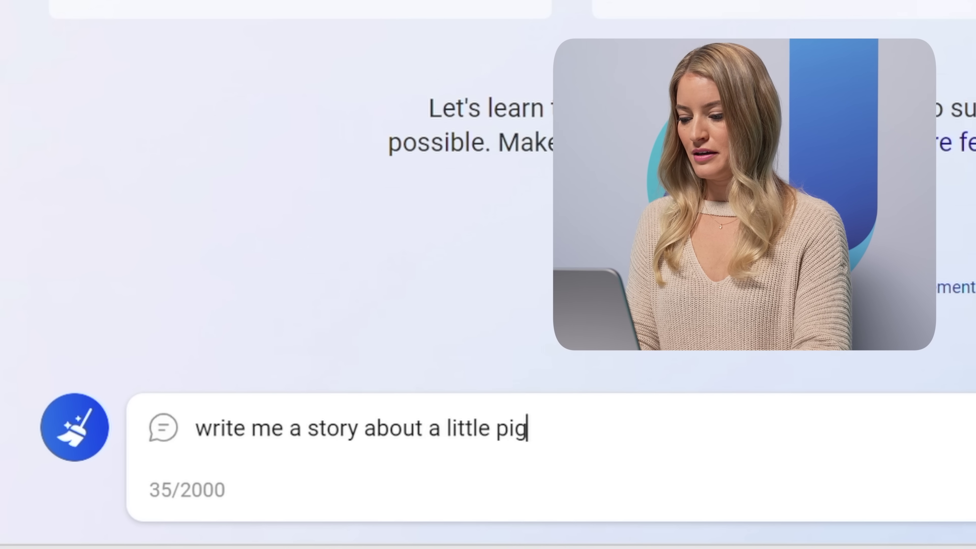
text( a b)
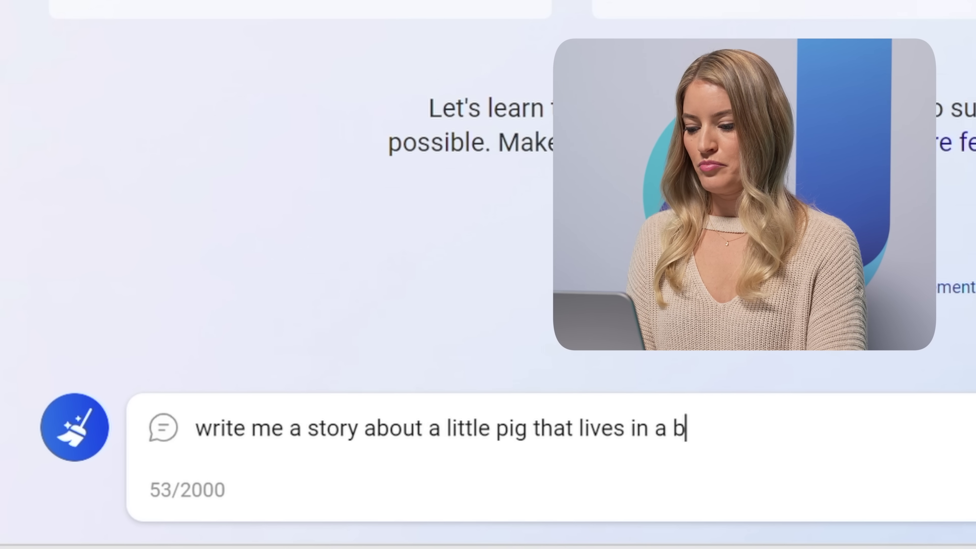